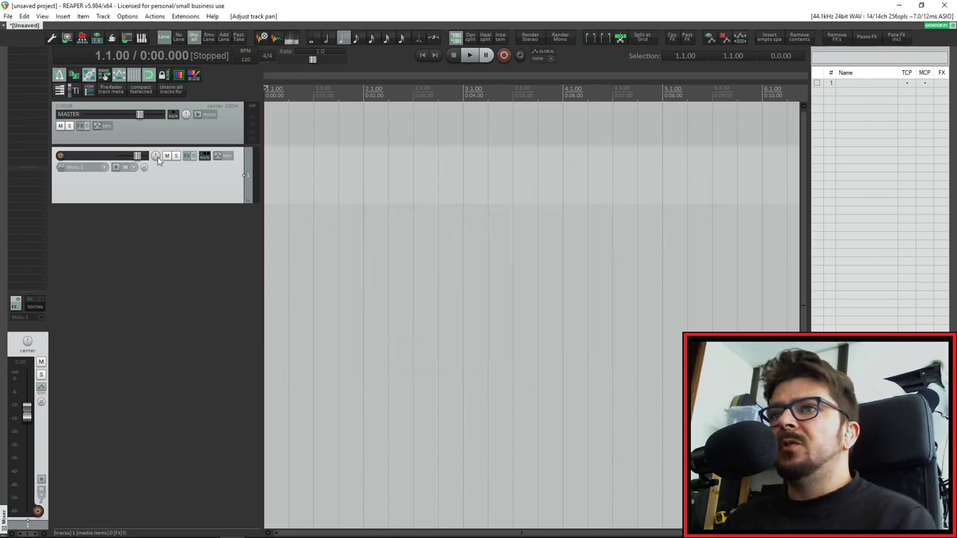
Check track 1's pan law settings and add four more empty tracks below it
{"action": "right_click", "coordinate": [157, 159]}
{"action": "left_click_drag", "start_coordinate": [204, 162], "coordinate": [363, 162]}
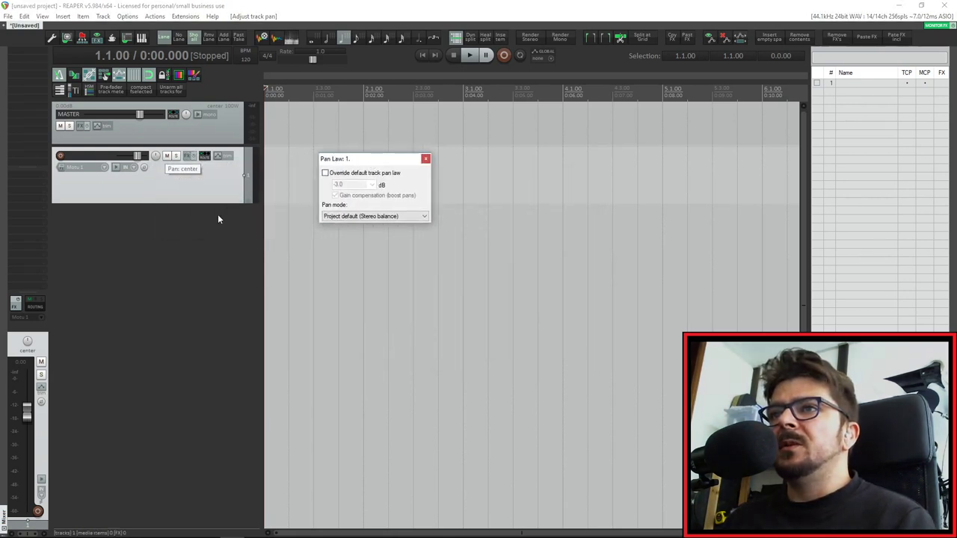
{"action": "double_click", "coordinate": [186, 227]}
{"action": "double_click", "coordinate": [175, 266]}
{"action": "double_click", "coordinate": [171, 311]}
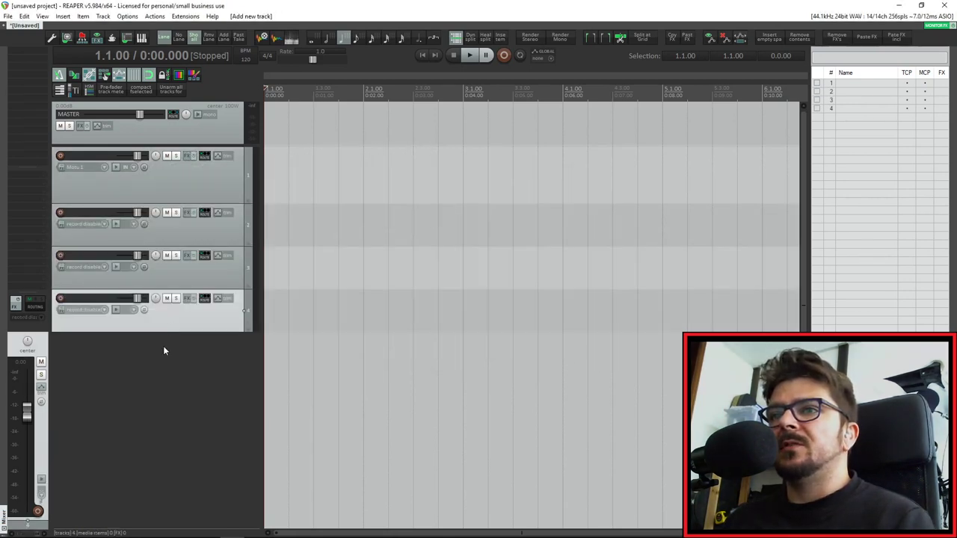
{"action": "double_click", "coordinate": [163, 345]}
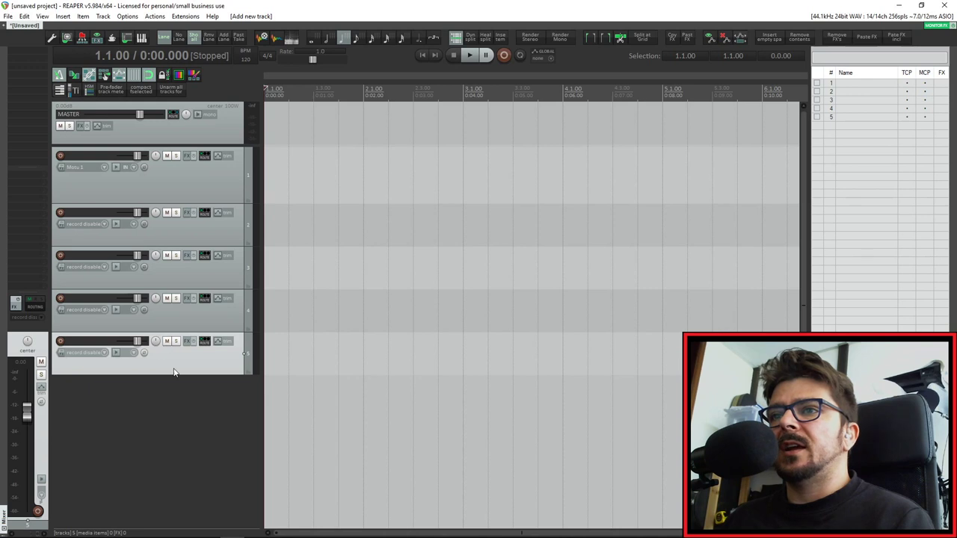
Examine the individual pan law settings of tracks 1 and 2
{"action": "right_click", "coordinate": [156, 156]}
{"action": "left_click_drag", "start_coordinate": [180, 160], "coordinate": [375, 147]}
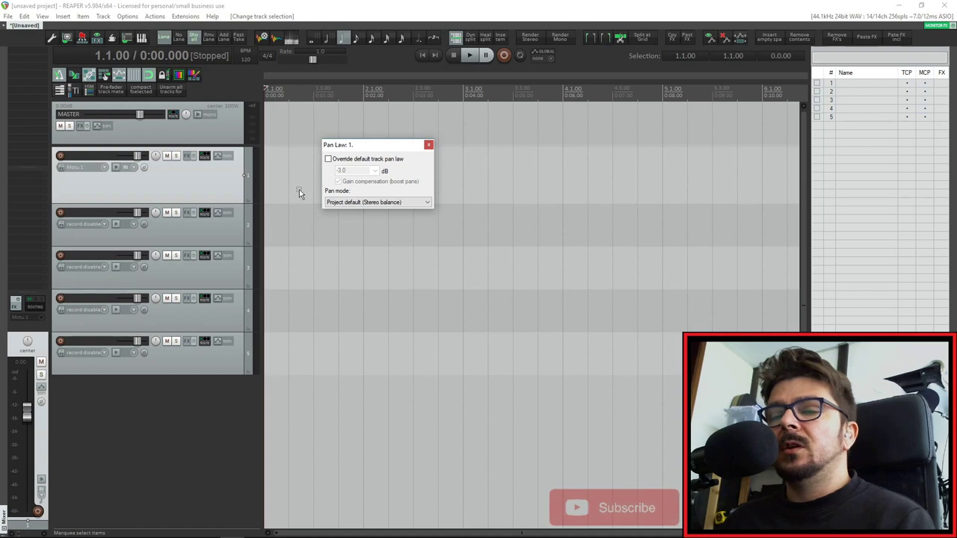
{"action": "right_click", "coordinate": [154, 214]}
{"action": "left_click", "coordinate": [261, 219]}
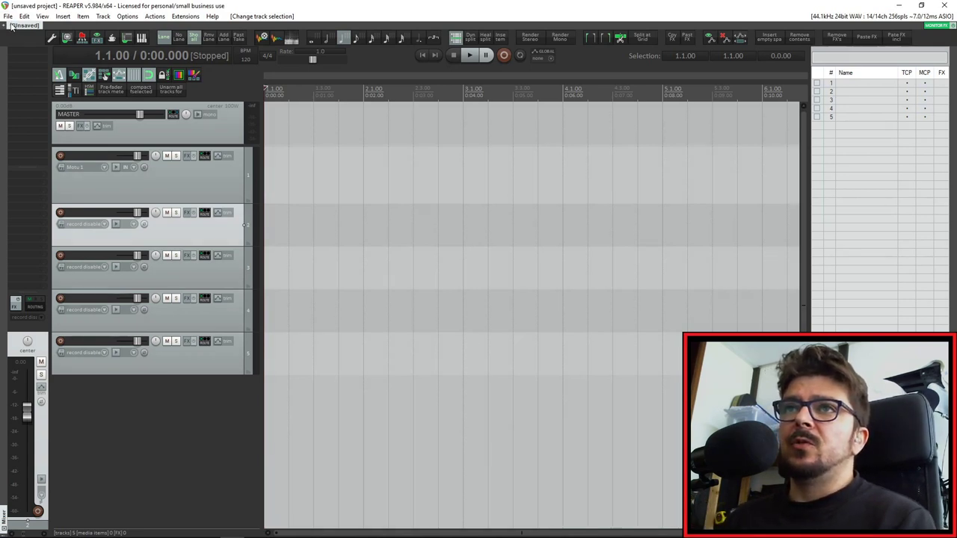
Check the project-wide pan law and pan mode in the advanced project settings
{"action": "left_click", "coordinate": [9, 17]}
{"action": "left_click", "coordinate": [39, 154]}
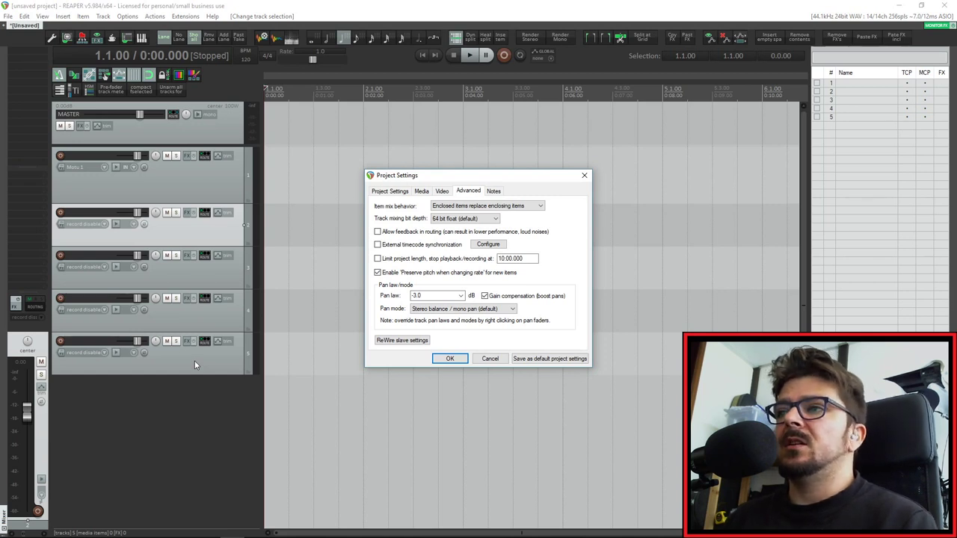
{"action": "left_click", "coordinate": [445, 358]}
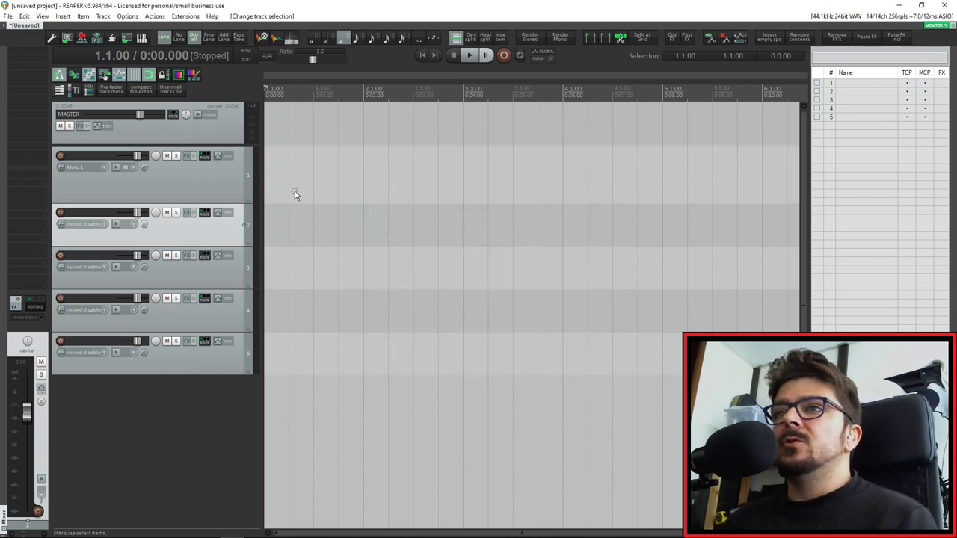
Insert a click source on track 2 spanning a time selection from bar 1 to bar 3
{"action": "left_click_drag", "start_coordinate": [270, 177], "coordinate": [469, 168]}
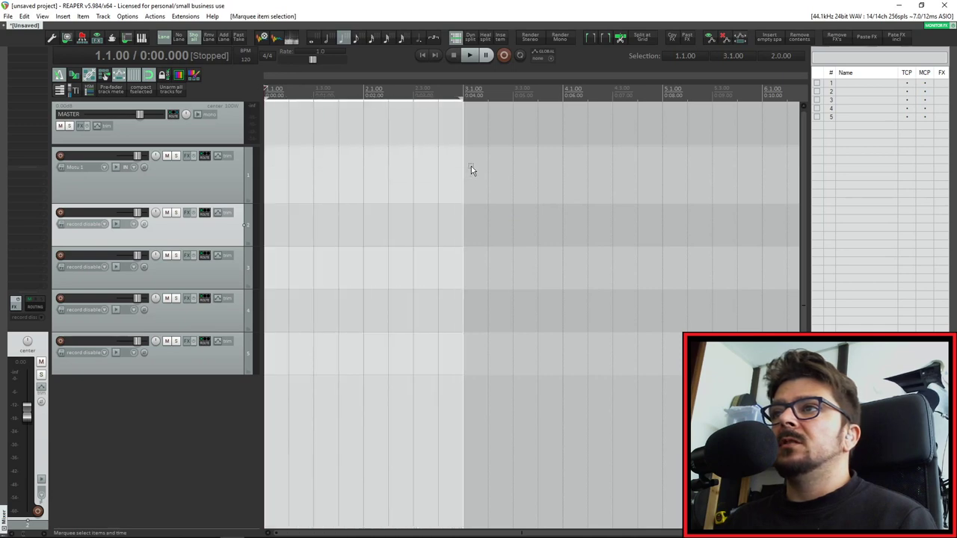
{"action": "left_click", "coordinate": [63, 16]}
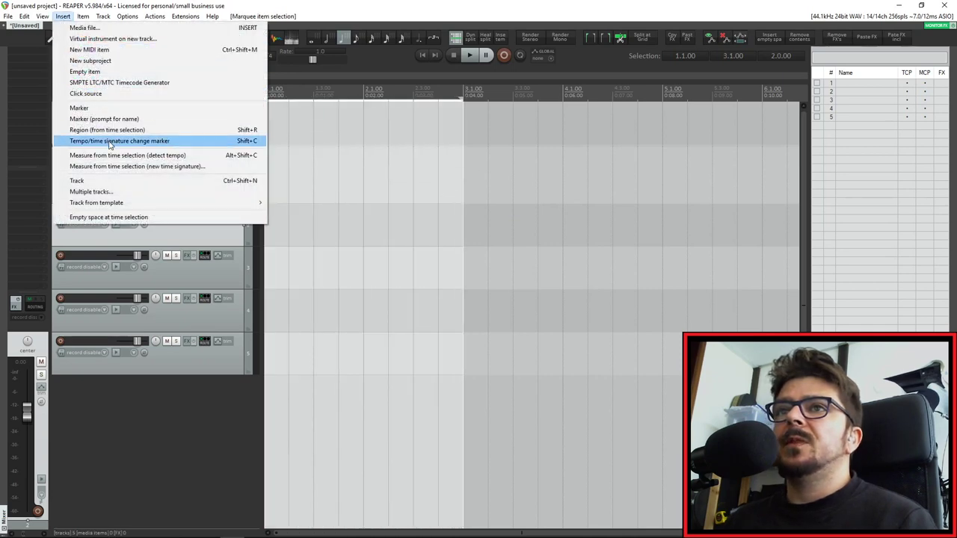
{"action": "left_click", "coordinate": [95, 94]}
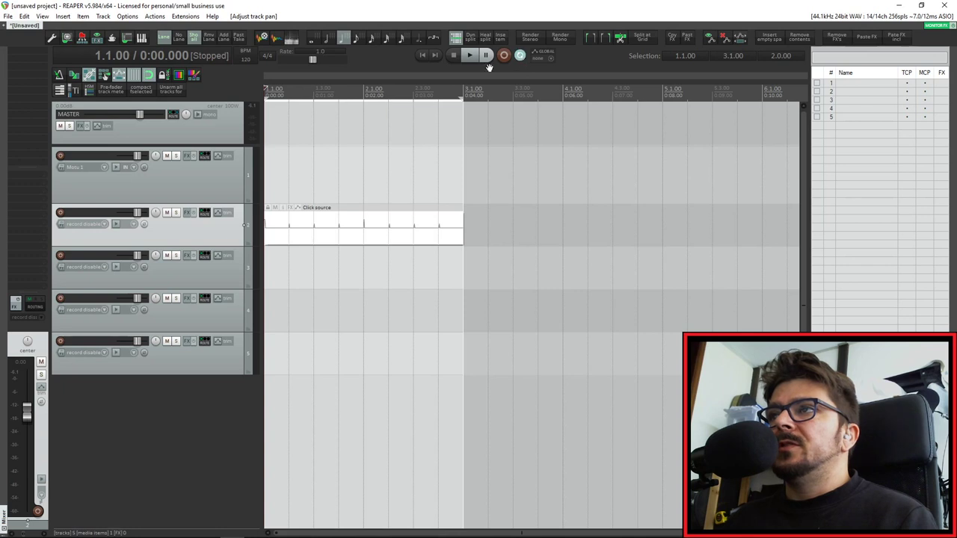
Audition the click source while sweeping track 2's pan away from centre, and stop playback
{"action": "key", "text": "space"}
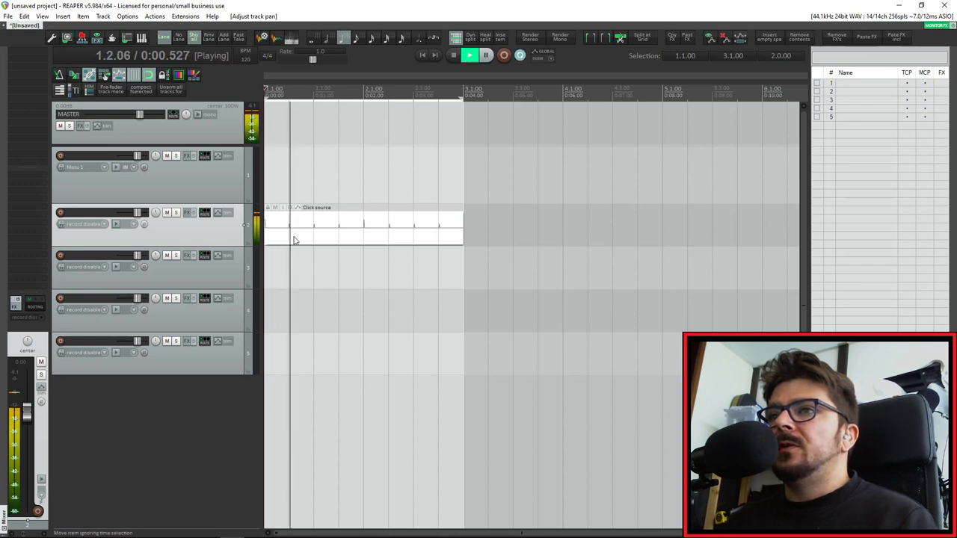
{"action": "left_click_drag", "start_coordinate": [156, 214], "coordinate": [156, 256]}
{"action": "left_click_drag", "start_coordinate": [131, 226], "coordinate": [179, 226]}
{"action": "key", "text": "space"}
Override the default pan law on track 2, setting it to +0.0 dB
{"action": "right_click", "coordinate": [156, 216]}
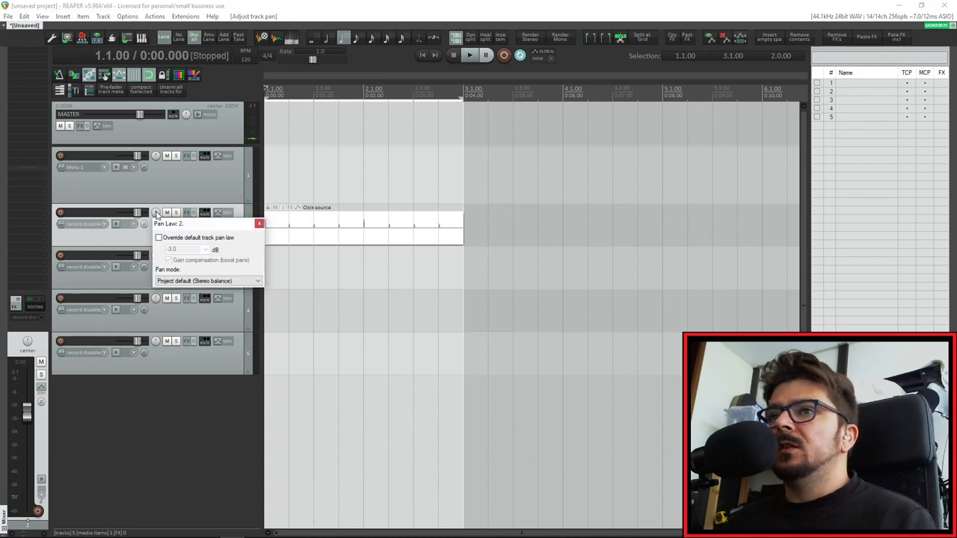
{"action": "left_click", "coordinate": [207, 249]}
{"action": "left_click", "coordinate": [198, 262]}
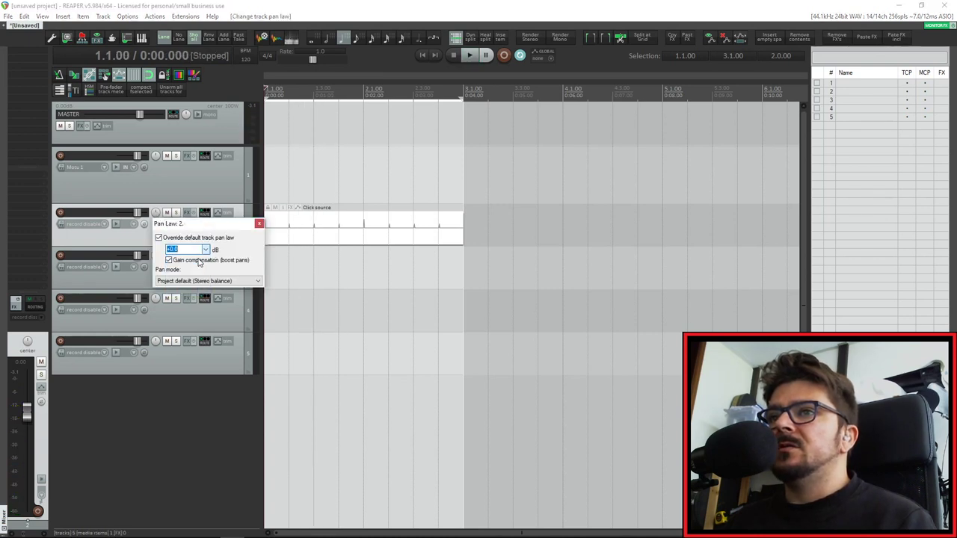
{"action": "left_click", "coordinate": [258, 224]}
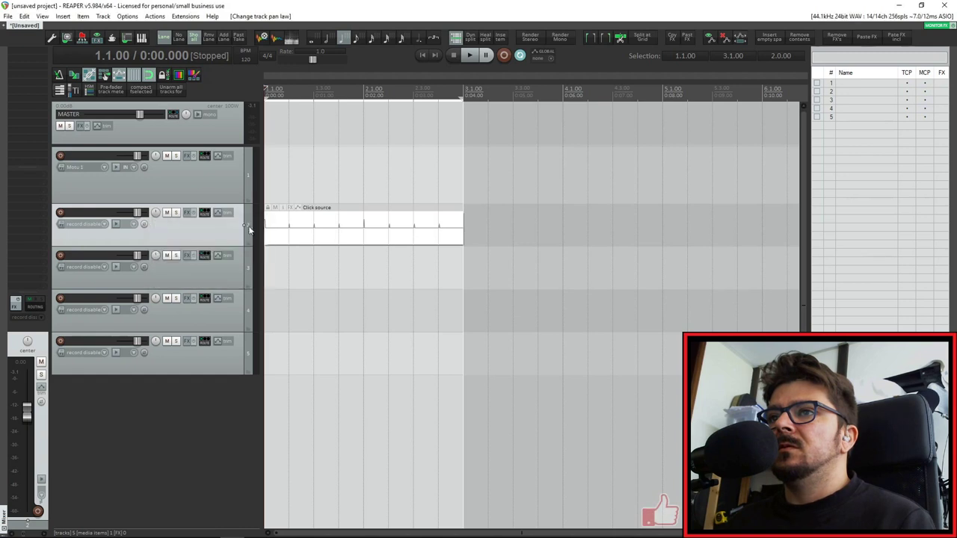
Play the click source while panning track 2 left, to 100% right, and back toward the centre
{"action": "key", "text": "space"}
{"action": "mouse_move", "coordinate": [155, 214]}
{"action": "left_mouse_down"}
{"action": "mouse_move", "coordinate": [136, 236]}
{"action": "mouse_move", "coordinate": [119, 214]}
{"action": "mouse_move", "coordinate": [155, 217]}
{"action": "left_mouse_up"}
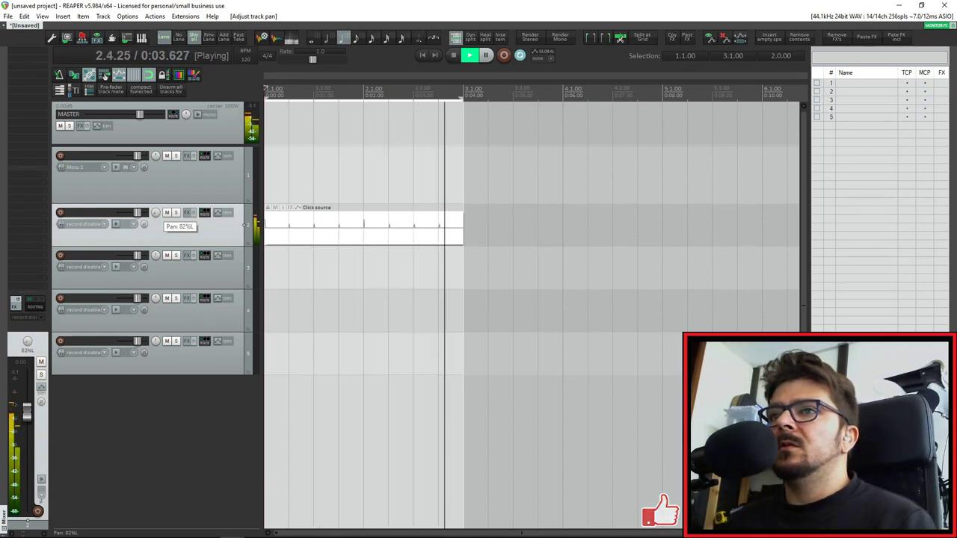
{"action": "left_click_drag", "start_coordinate": [156, 217], "coordinate": [155, 150]}
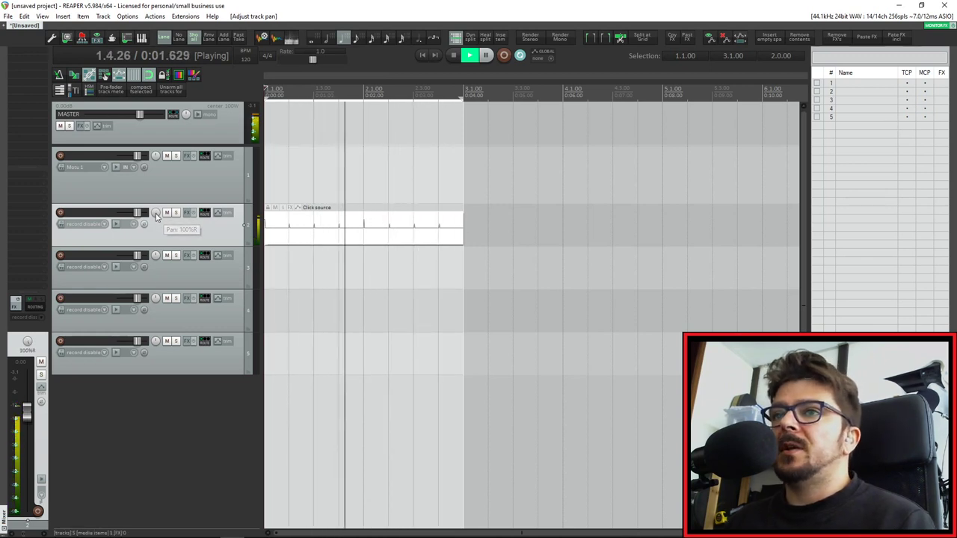
{"action": "left_click_drag", "start_coordinate": [156, 215], "coordinate": [155, 251]}
Clear the master's peak reading and reopen track 2's pan law settings
{"action": "left_click", "coordinate": [251, 109]}
{"action": "key", "text": "space"}
{"action": "right_click", "coordinate": [161, 210]}
{"action": "right_click", "coordinate": [156, 213]}
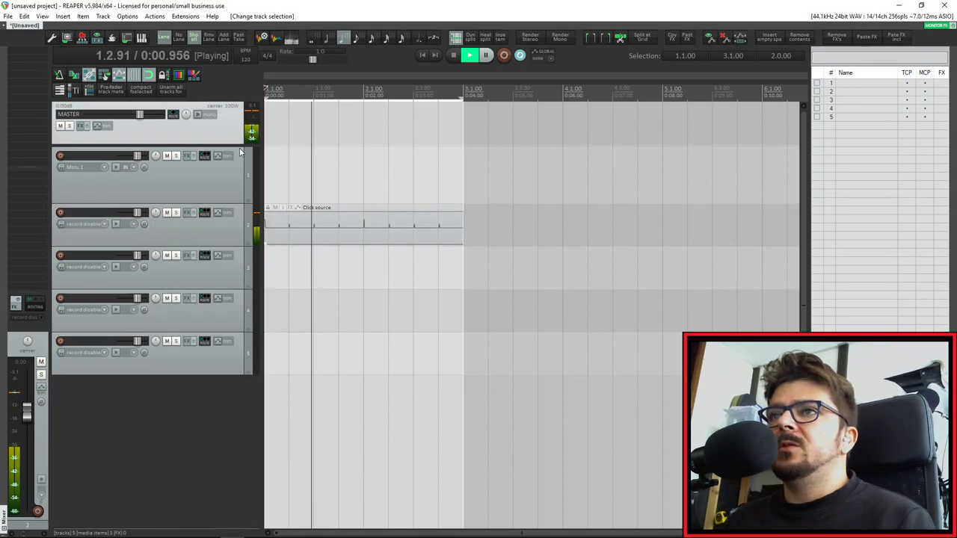
Make the master track taller to enlarge its meter, and pan track 2 to about 99% left
{"action": "left_click_drag", "start_coordinate": [242, 145], "coordinate": [243, 204]}
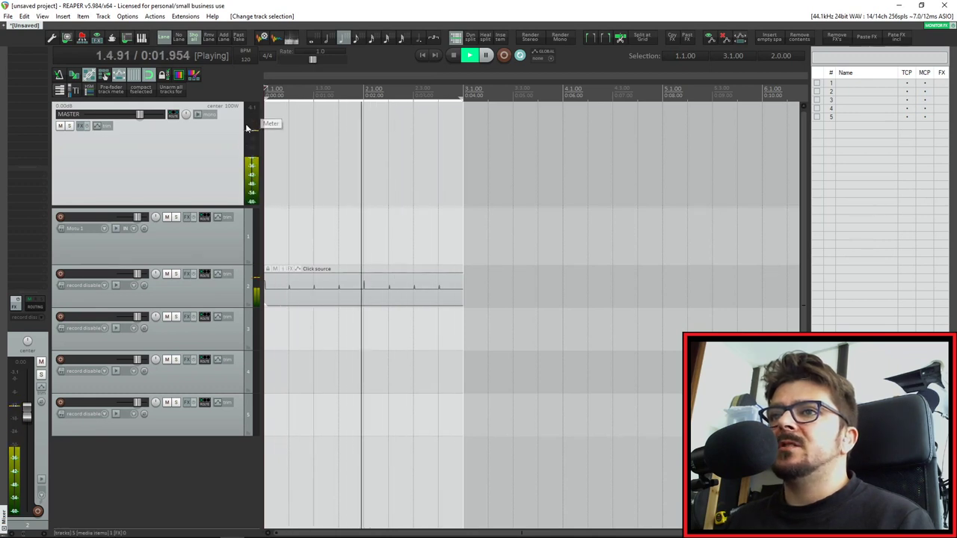
{"action": "left_click", "coordinate": [245, 286]}
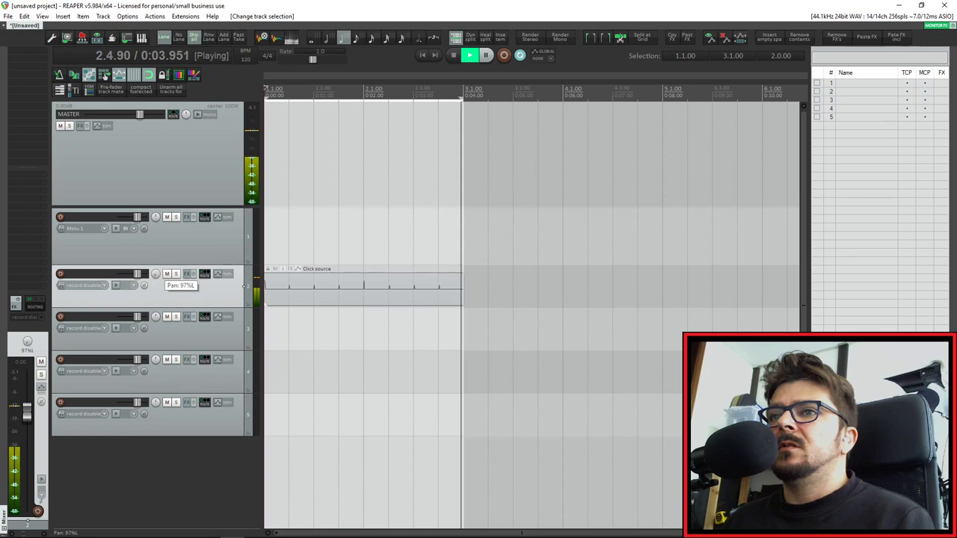
{"action": "left_click", "coordinate": [305, 153]}
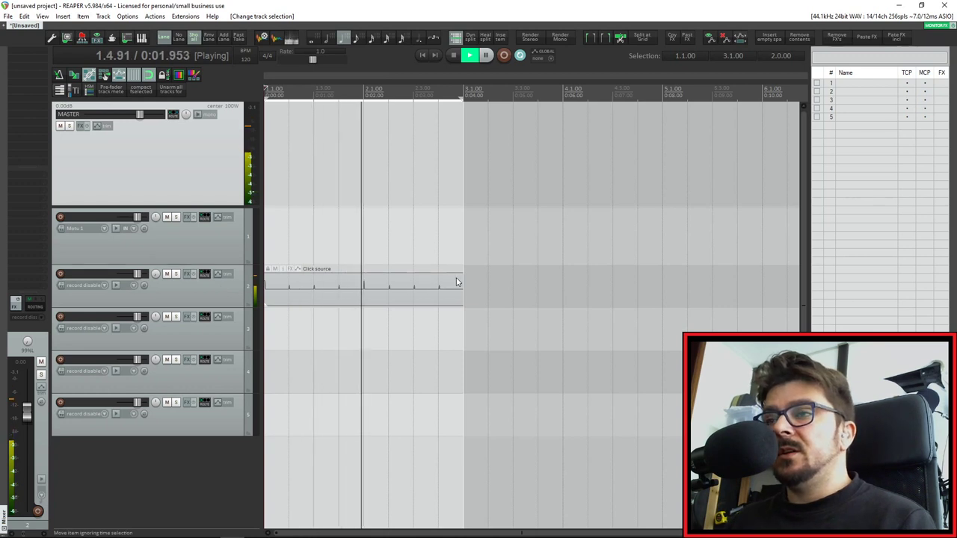
Compare track 2's level at centre, panned left and panned 100% right, recentring the pan each time before stopping playback
{"action": "double_click", "coordinate": [156, 276]}
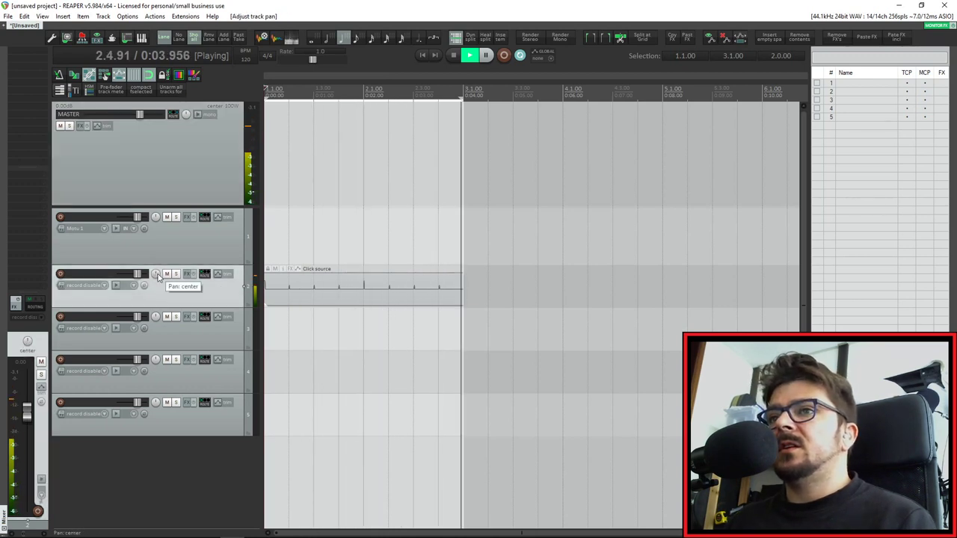
{"action": "left_click_drag", "start_coordinate": [157, 275], "coordinate": [156, 321]}
{"action": "double_click", "coordinate": [156, 275]}
{"action": "left_click_drag", "start_coordinate": [156, 275], "coordinate": [157, 228]}
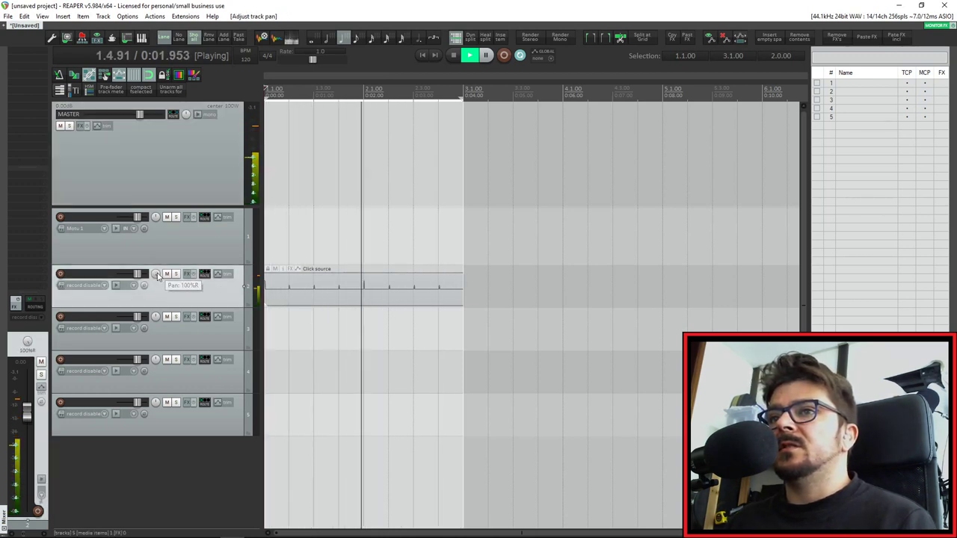
{"action": "double_click", "coordinate": [156, 275]}
{"action": "key", "text": "space"}
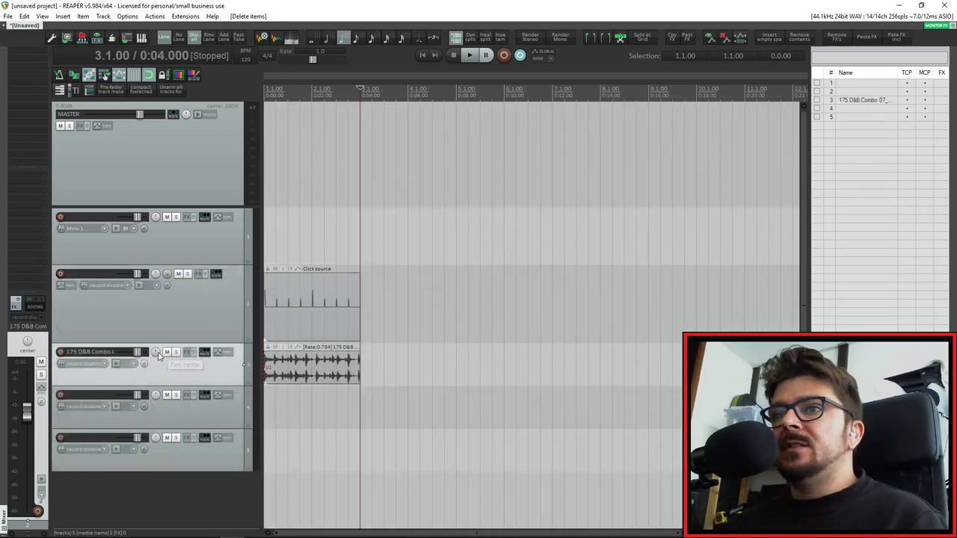
Examine the available pan modes in the 175 D&B Combo track's pan law settings
{"action": "right_click", "coordinate": [156, 352]}
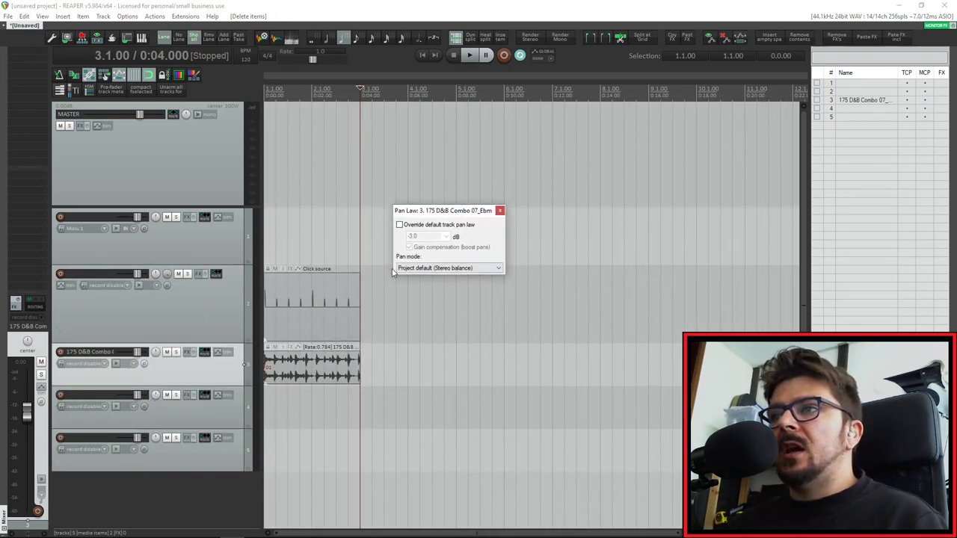
{"action": "left_click", "coordinate": [423, 269]}
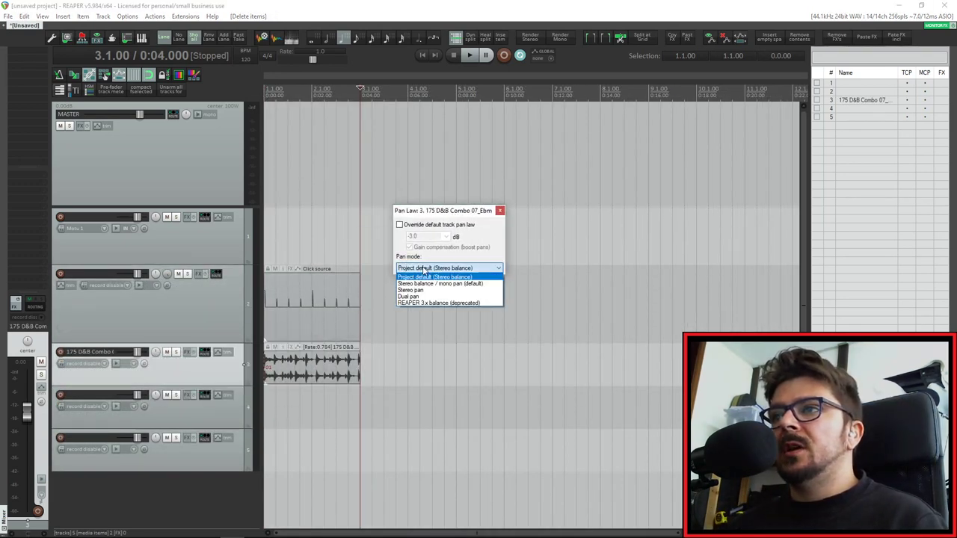
{"action": "left_click", "coordinate": [471, 271]}
{"action": "left_click_drag", "start_coordinate": [490, 212], "coordinate": [545, 188]}
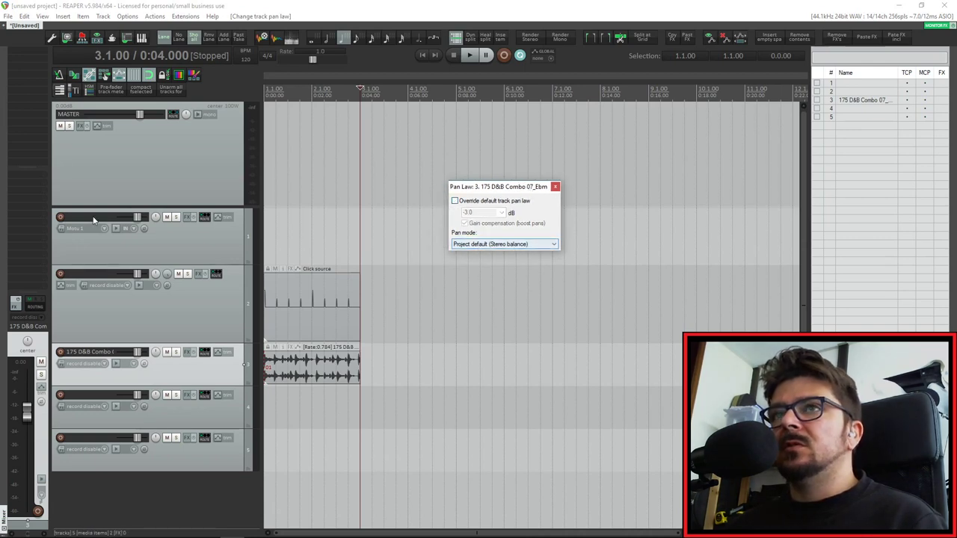
Look up the project's default pan mode in the advanced project settings
{"action": "left_click", "coordinate": [9, 16]}
{"action": "left_click", "coordinate": [57, 158]}
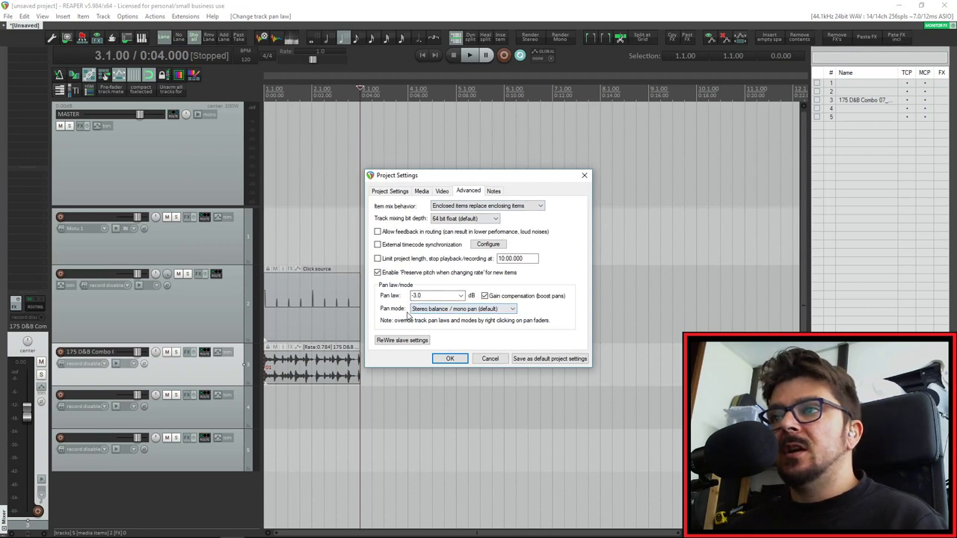
{"action": "left_click", "coordinate": [585, 176]}
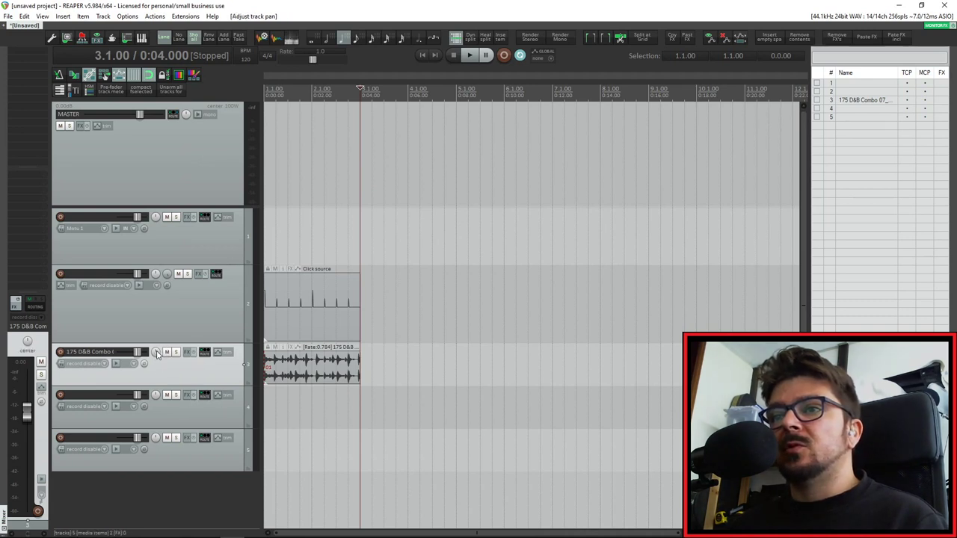
Override the 175 D&B Combo track's default pan law and switch its pan mode to Stereo pan
{"action": "right_click", "coordinate": [156, 354]}
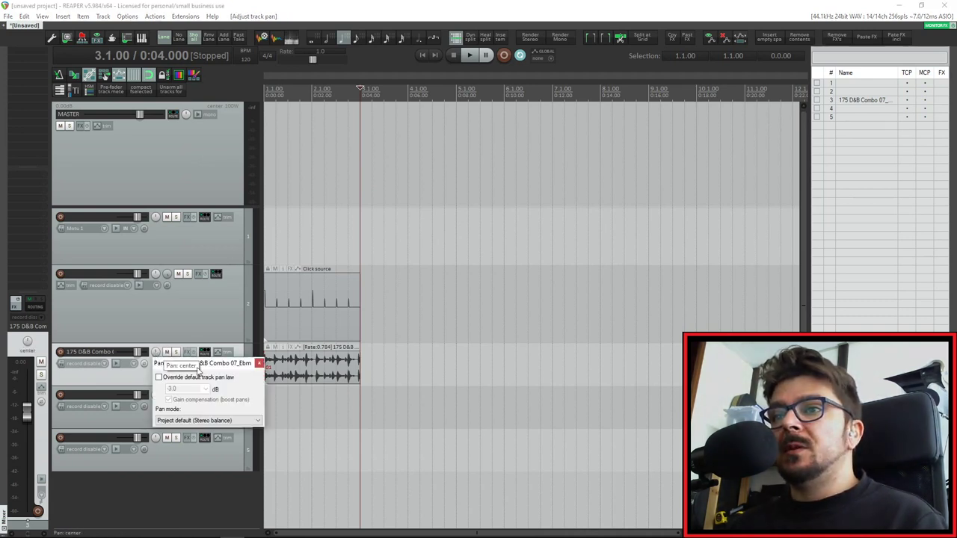
{"action": "left_click_drag", "start_coordinate": [210, 364], "coordinate": [415, 214]}
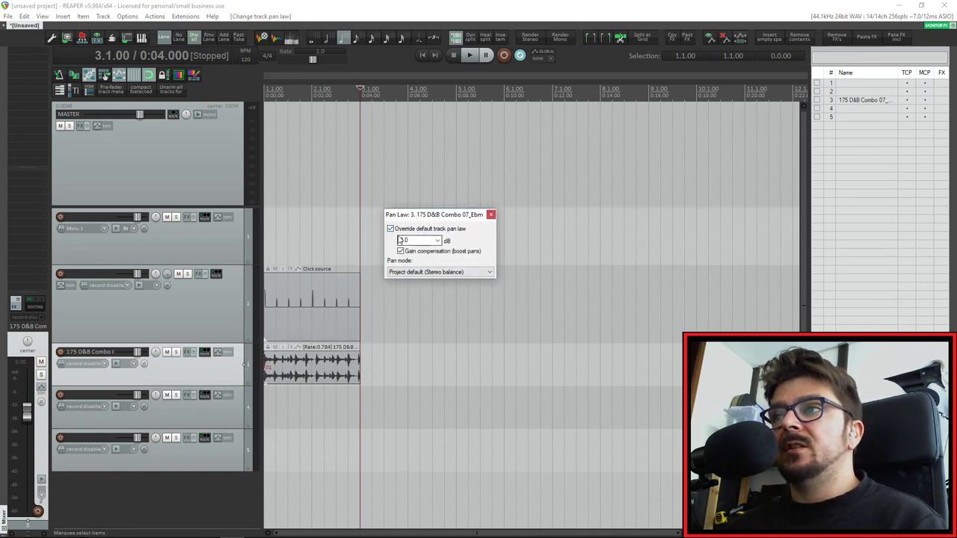
{"action": "left_click", "coordinate": [432, 272]}
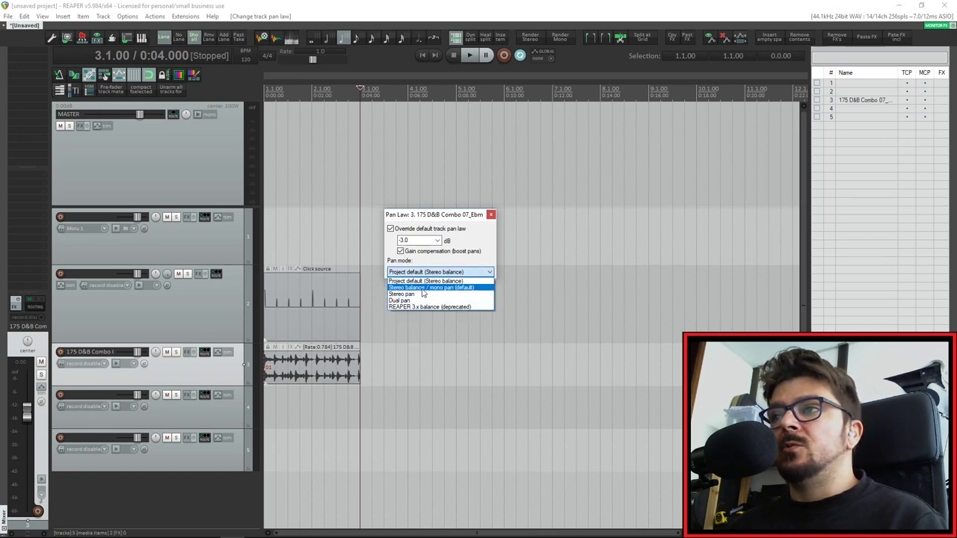
{"action": "left_click", "coordinate": [420, 294]}
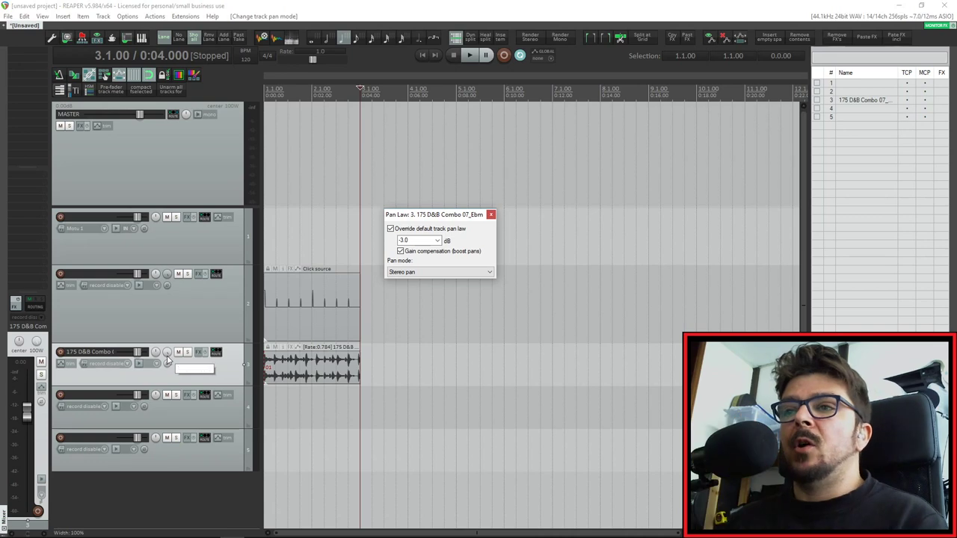
{"action": "left_click", "coordinate": [491, 216]}
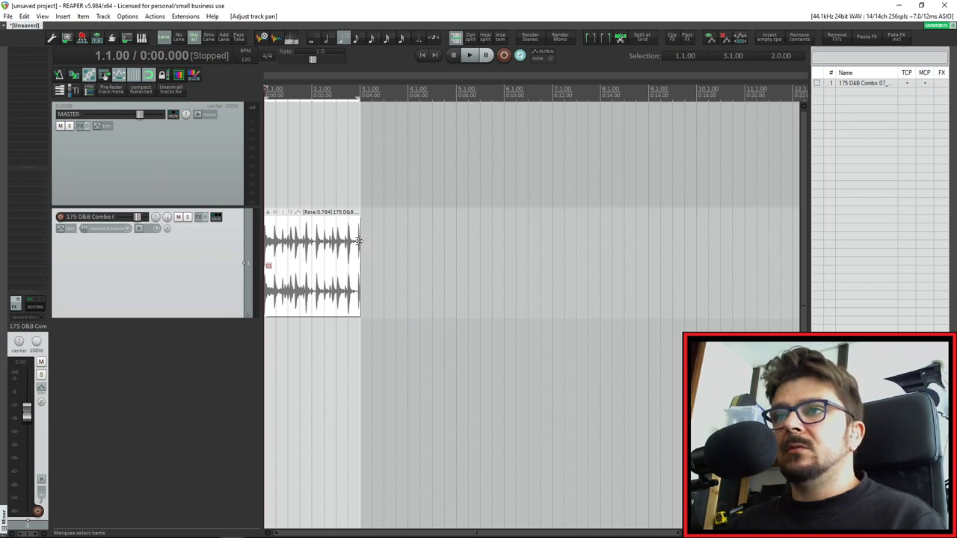
Play the 175 D&B Combo loop and narrow its track's stereo width to 0%
{"action": "key", "text": "space"}
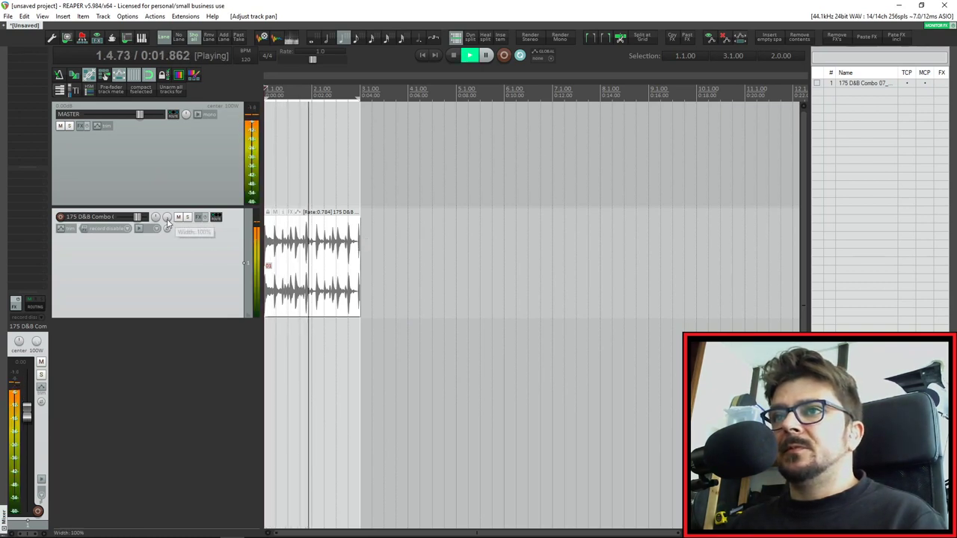
{"action": "left_click_drag", "start_coordinate": [168, 220], "coordinate": [167, 299]}
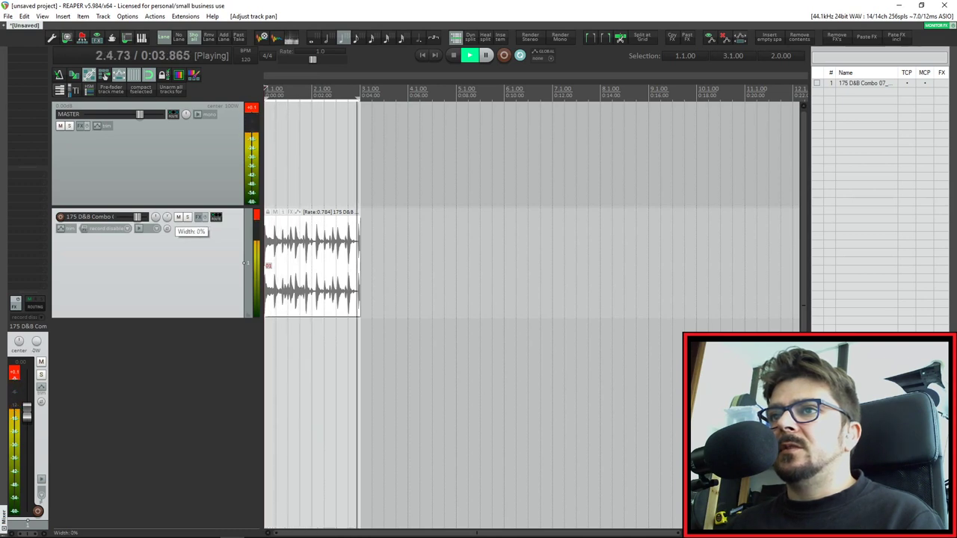
Compare the 175 D&B Combo loop's playback levels with its track's stereo width at 100% and at 0%, then stop playback
{"action": "left_click", "coordinate": [218, 169]}
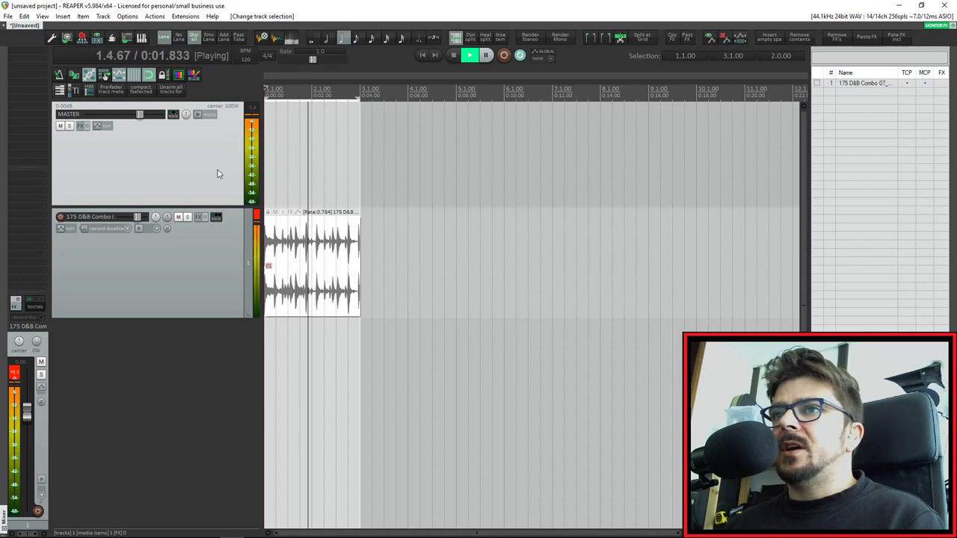
{"action": "key", "text": "space"}
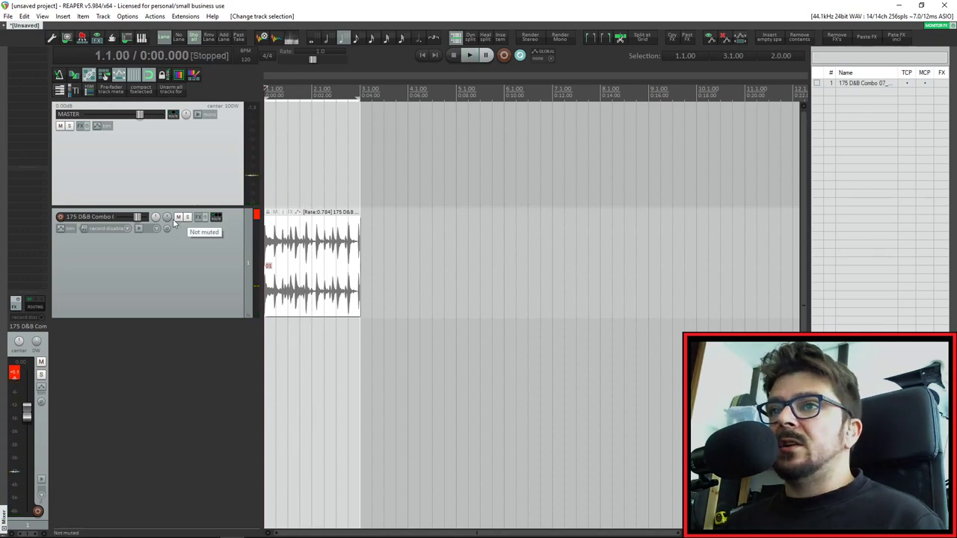
{"action": "left_click", "coordinate": [244, 263]}
{"action": "key", "text": "space"}
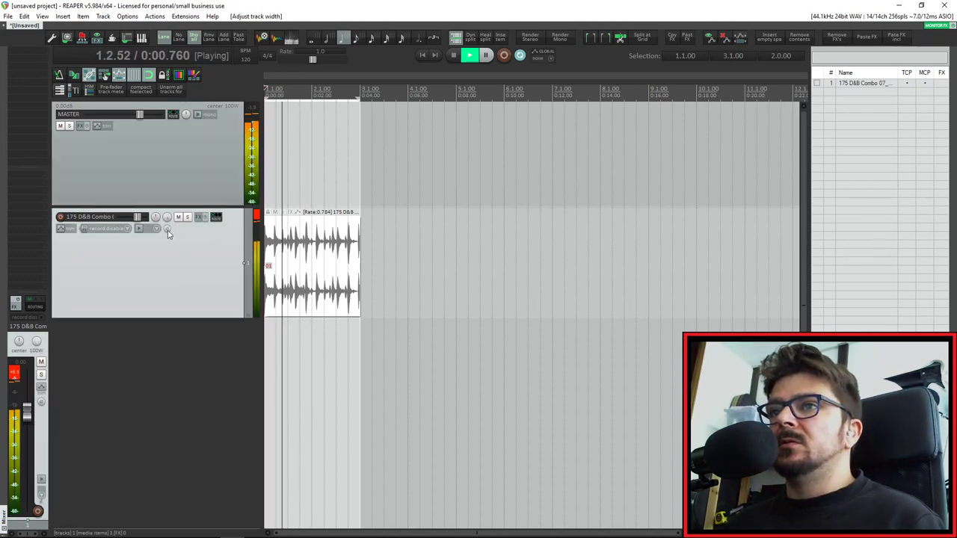
{"action": "key", "text": "space"}
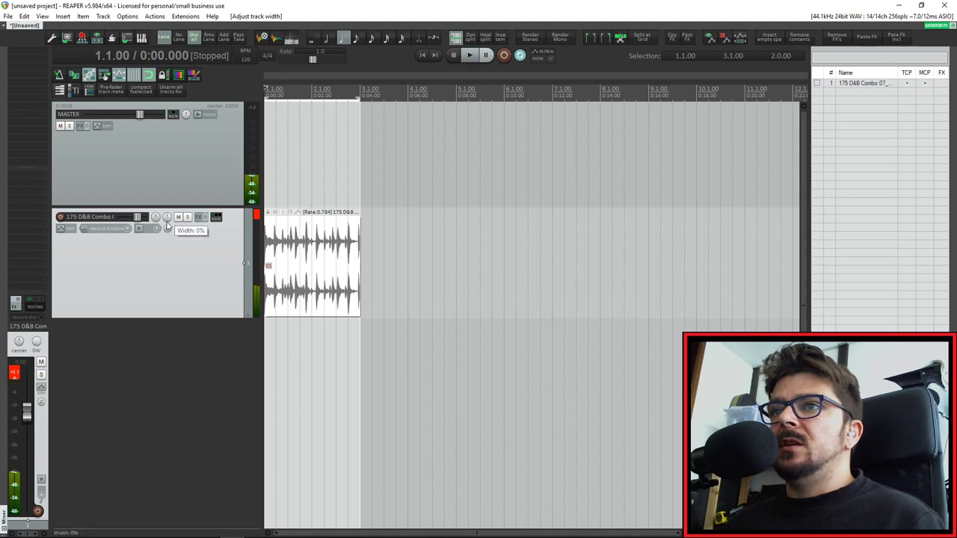
{"action": "key", "text": "space"}
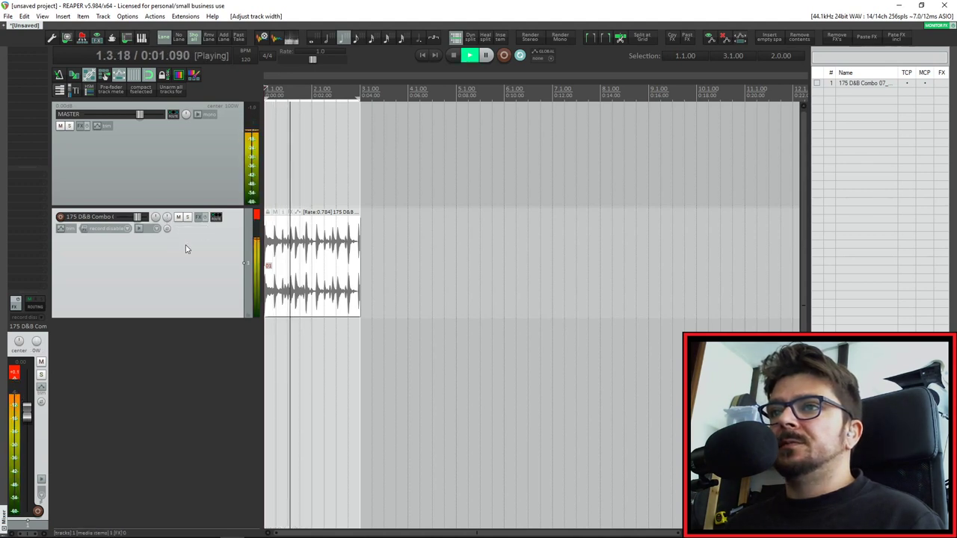
{"action": "key", "text": "space"}
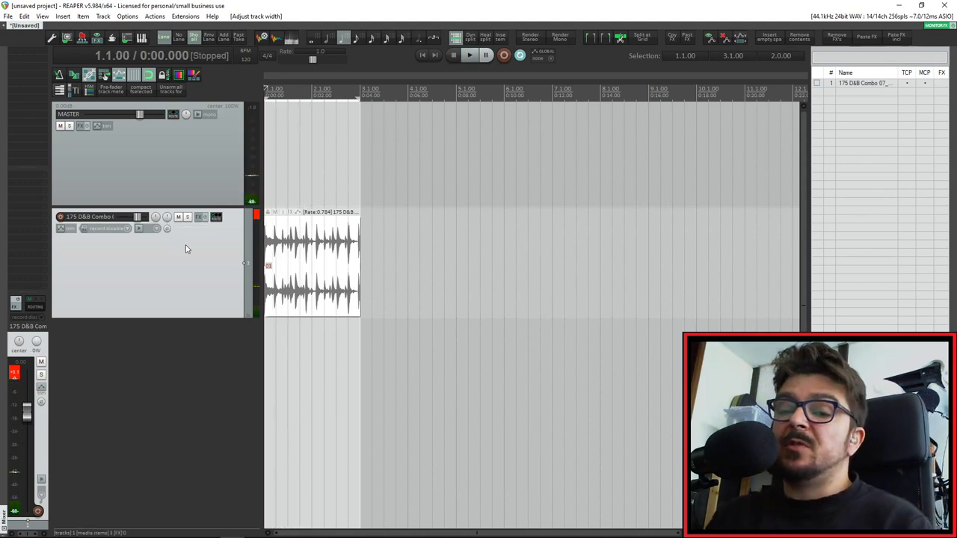